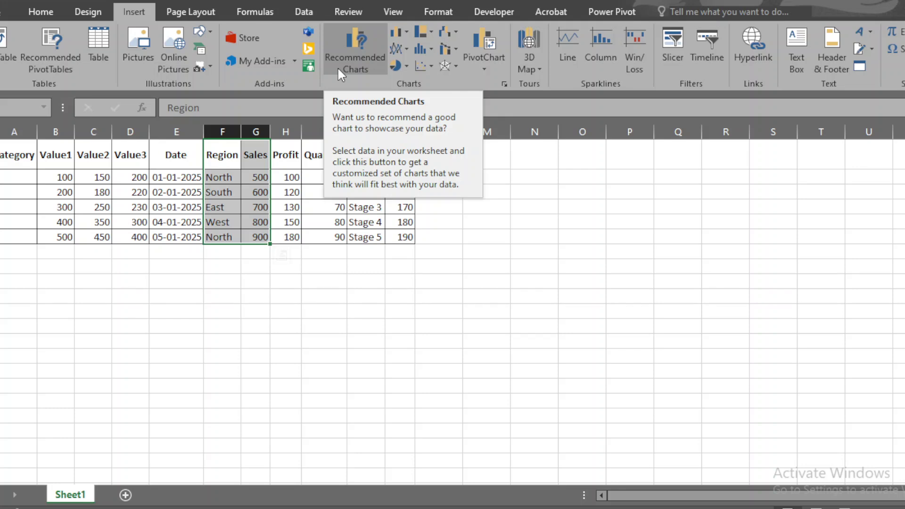
- Insert the recommended clustered column chart for the Region and Sales data and move it up, close below the header row
click(337, 67)
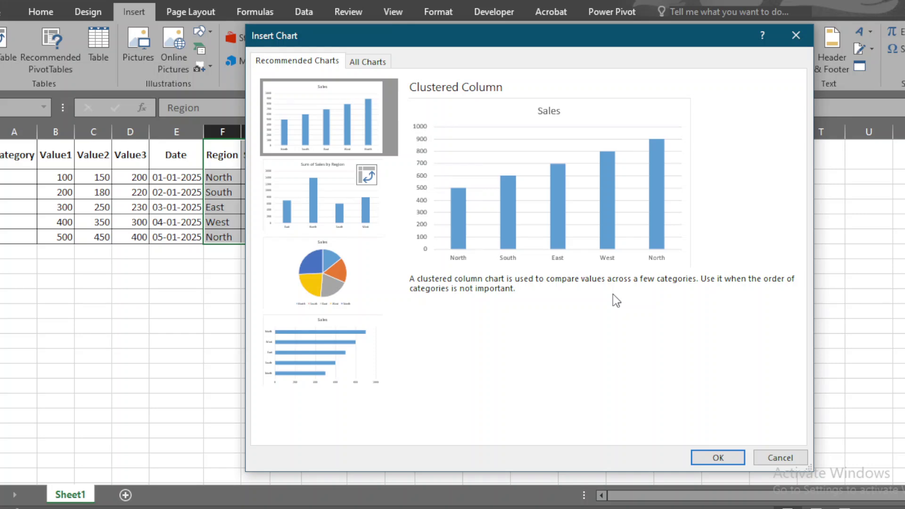
click(711, 460)
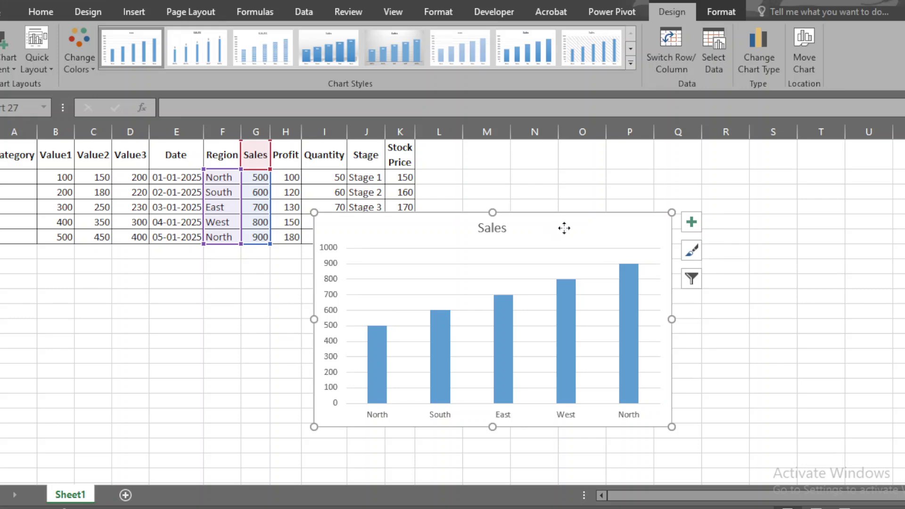
drag(564, 227, 591, 200)
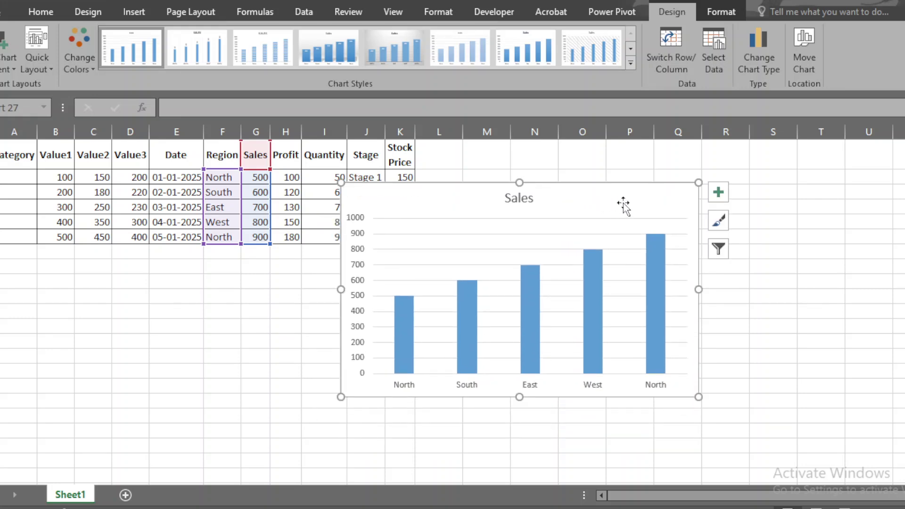
mouse_move(623, 203)
mouse_down()
mouse_move(628, 212)
mouse_move(630, 192)
mouse_up()
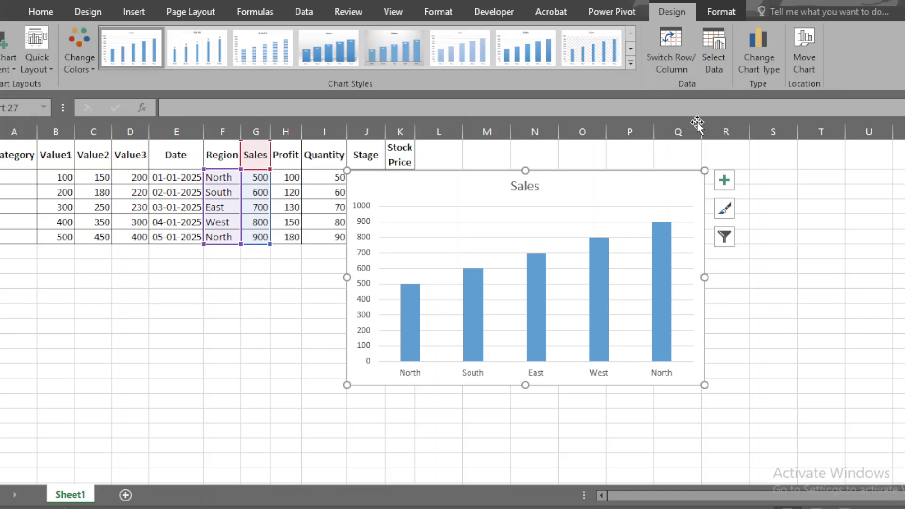
- Change the column chart to a clustered bar chart and move it down slightly on the sheet
click(767, 61)
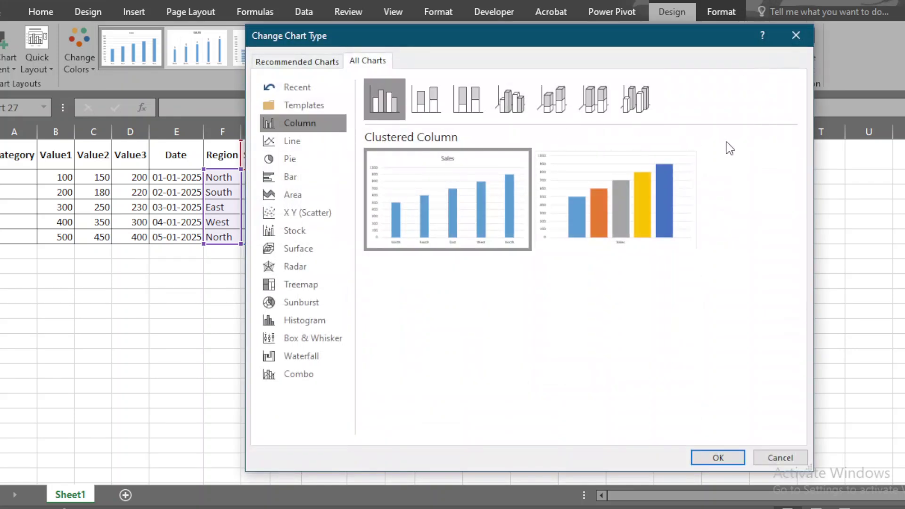
click(289, 181)
mouse_move(483, 198)
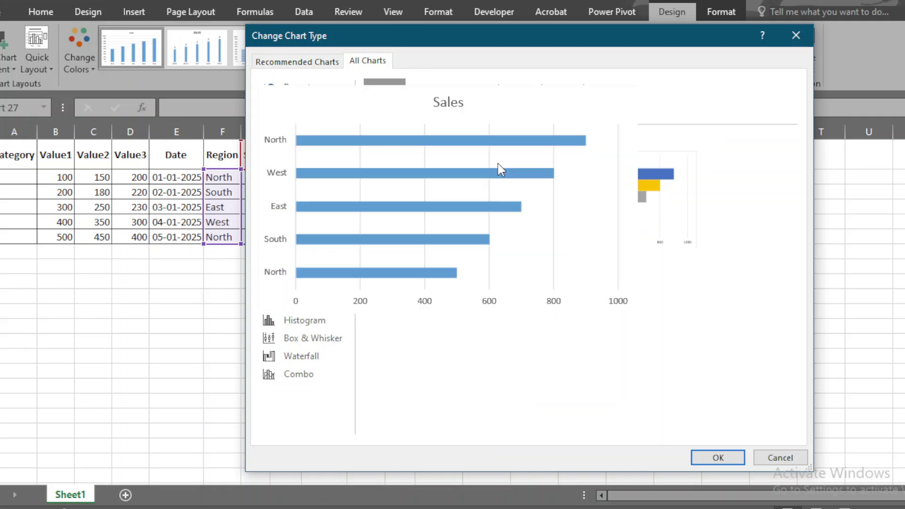
mouse_move(510, 154)
click(730, 460)
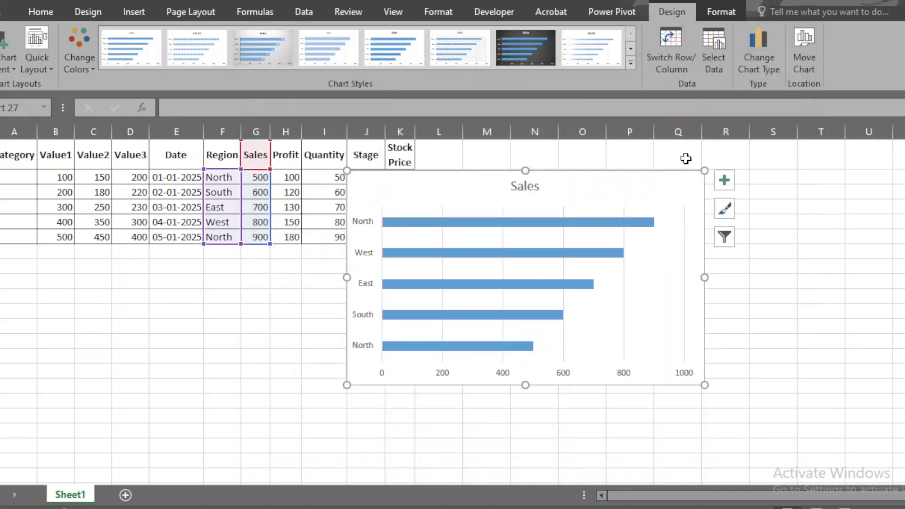
mouse_move(627, 186)
mouse_down()
mouse_move(611, 214)
mouse_move(631, 193)
mouse_move(628, 206)
mouse_up()
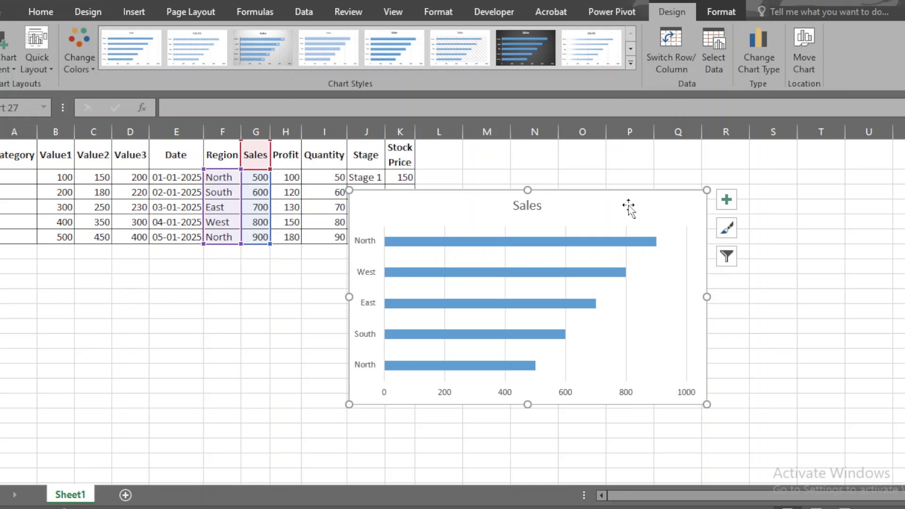
- Try data labels, a data table and hidden gridlines on the bar chart, reverting each element
click(727, 202)
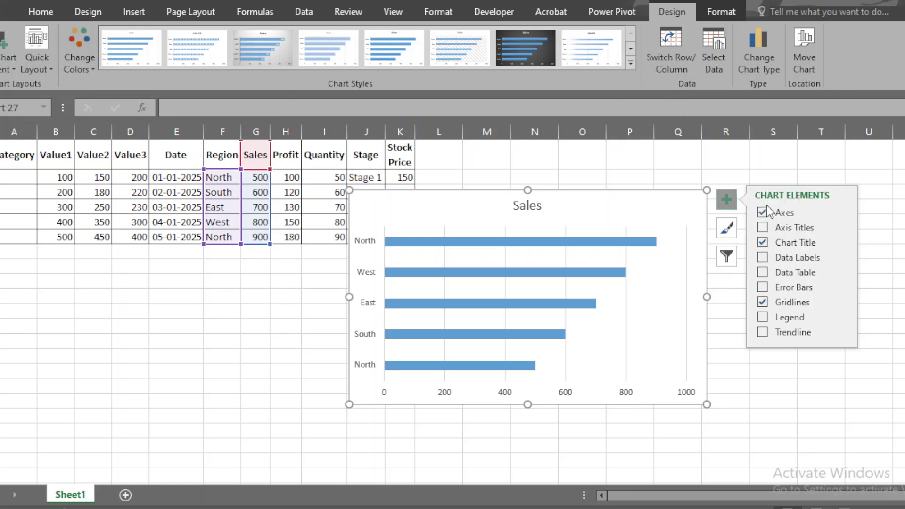
click(763, 259)
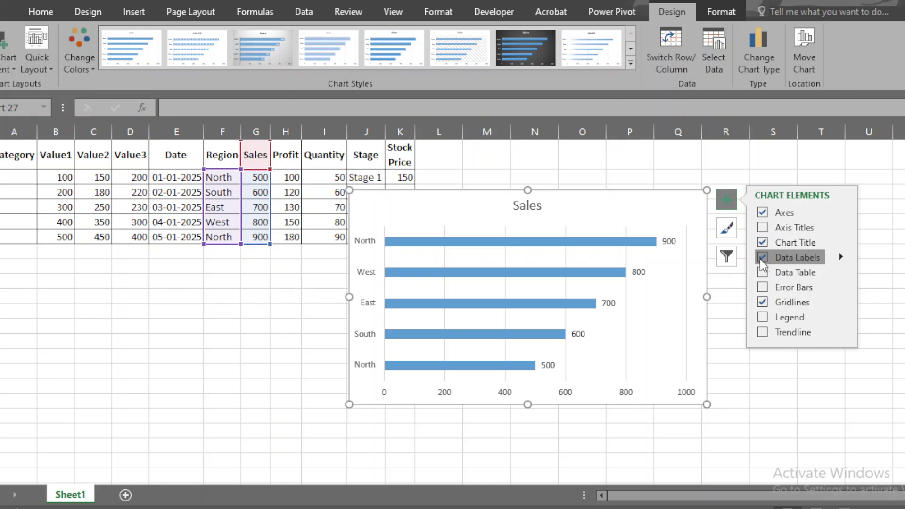
mouse_move(560, 244)
click(763, 256)
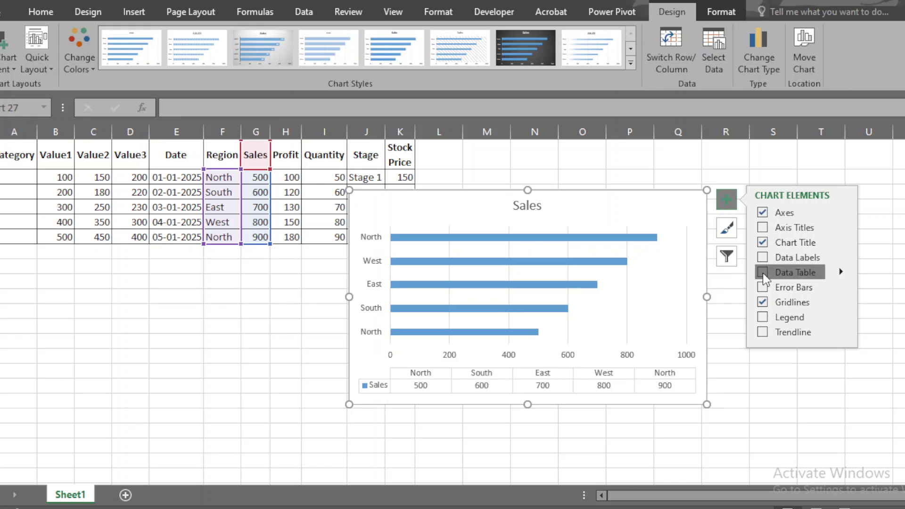
click(763, 273)
click(763, 273)
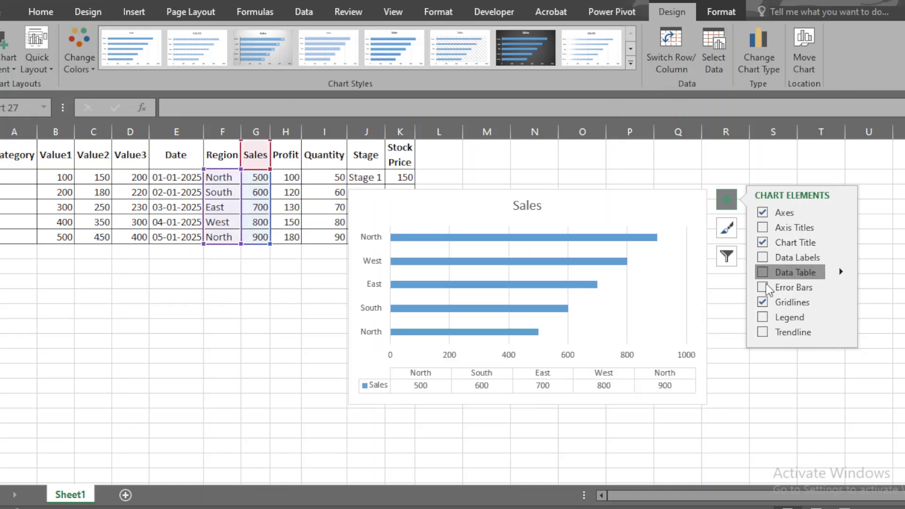
click(762, 304)
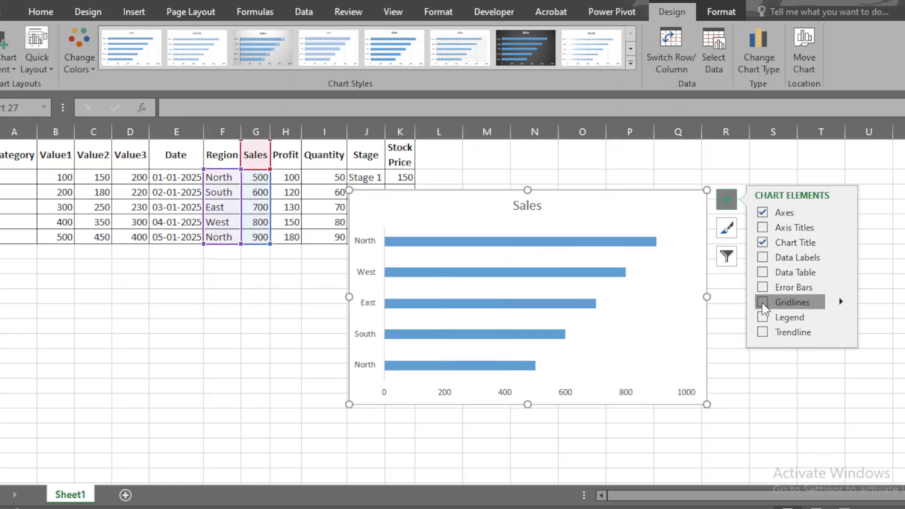
click(763, 303)
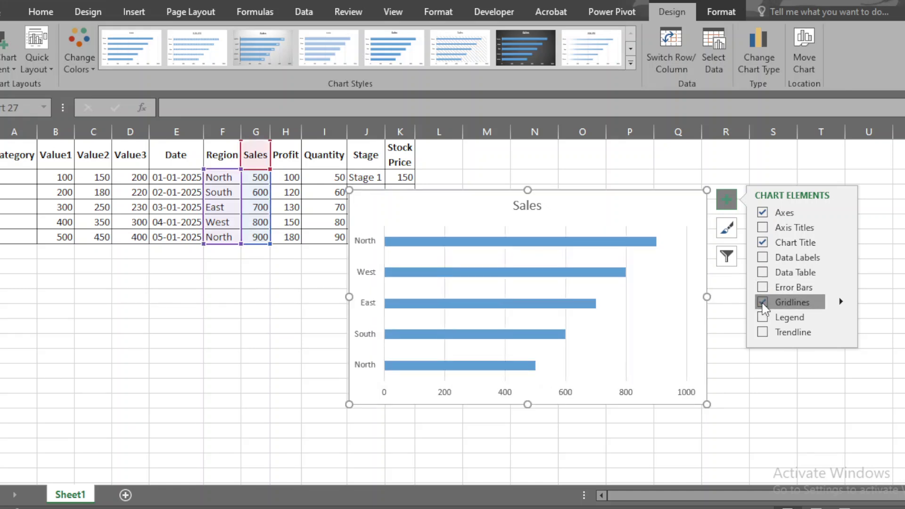
- Change the bar chart's title to "Sales by region"
click(530, 204)
double_click(529, 204)
double_click(528, 205)
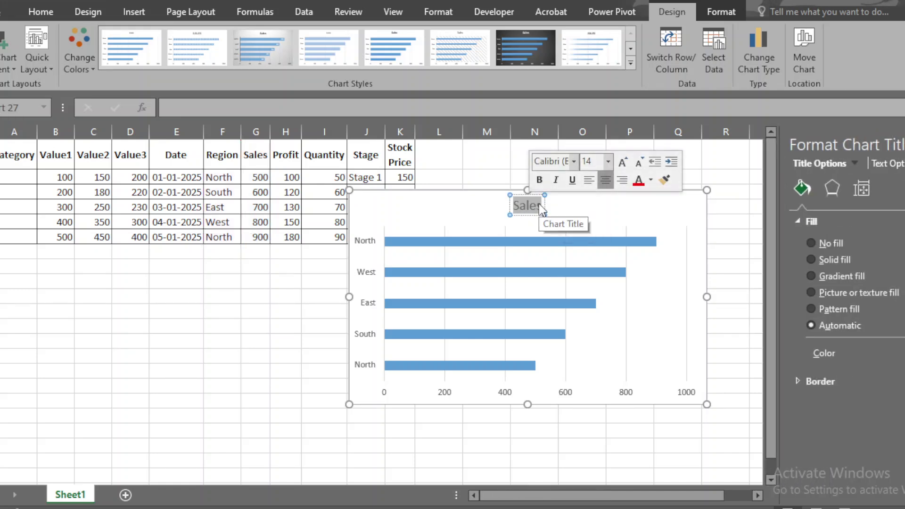
click(539, 204)
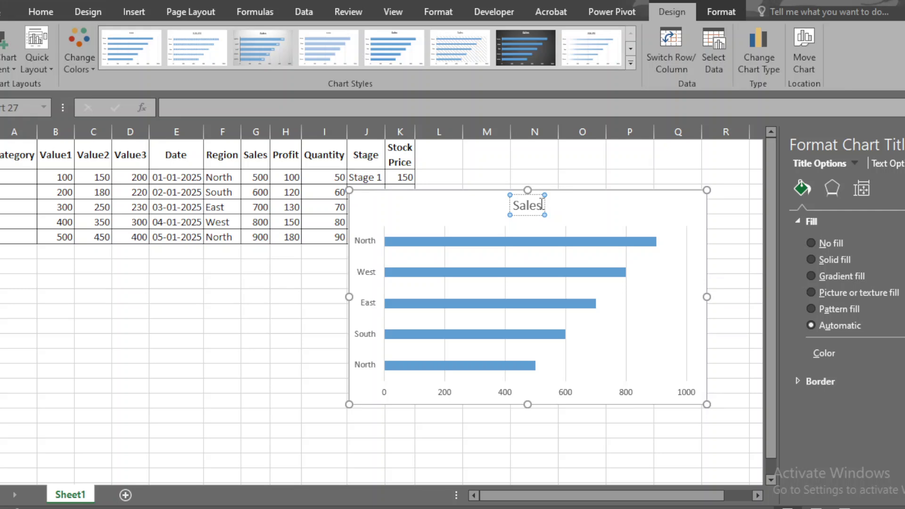
text(by)
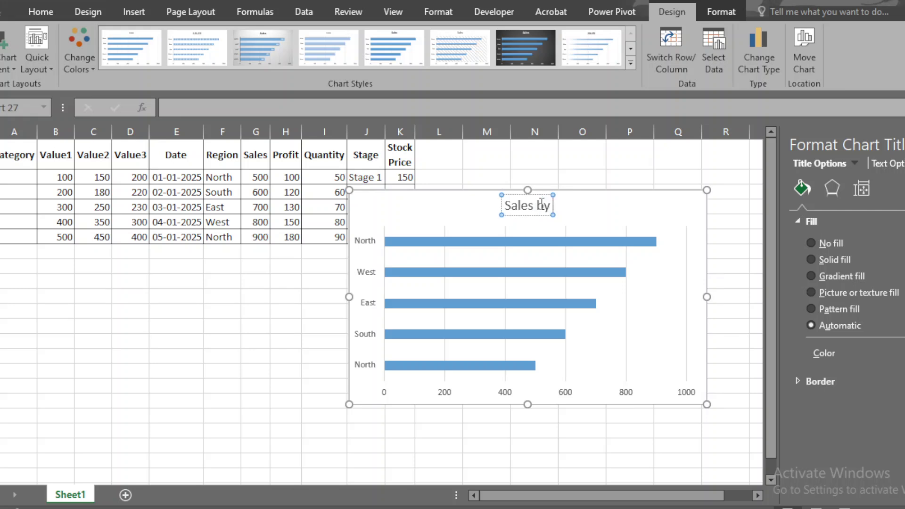
text( region)
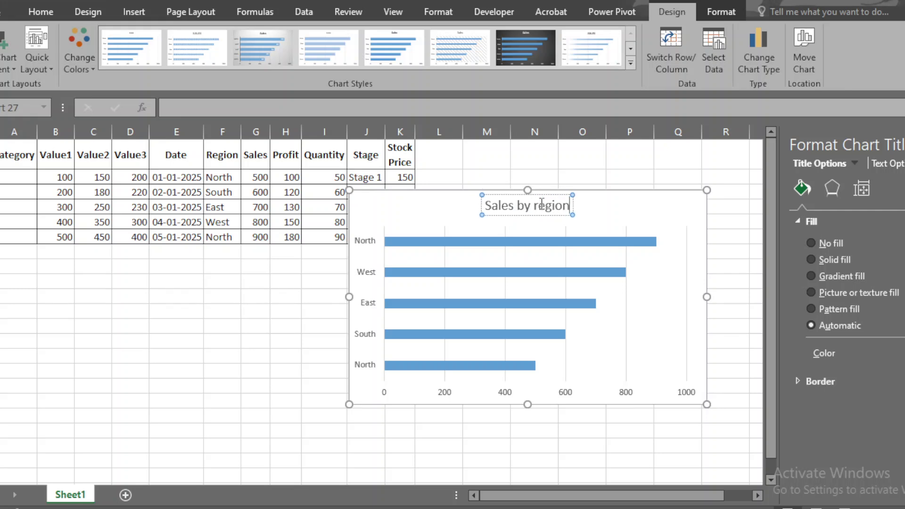
click(608, 212)
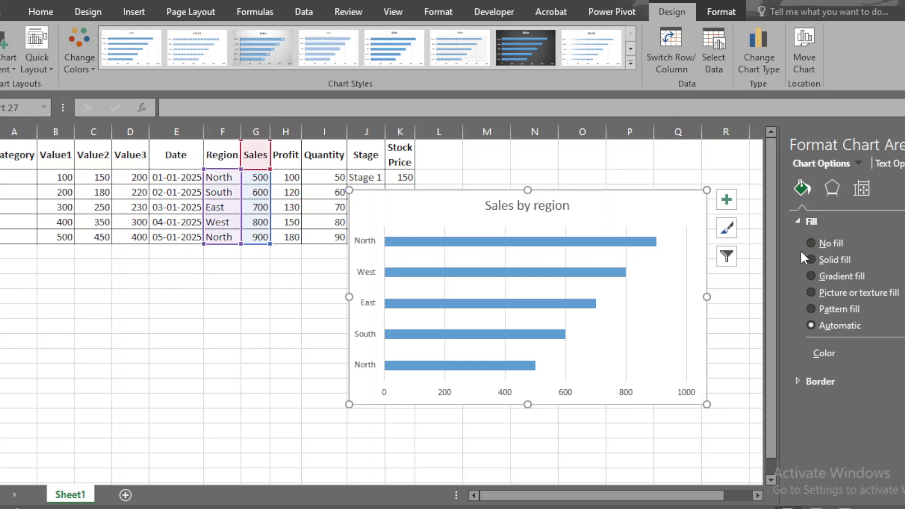
- Try no fill and solid fill on the chart area, and settle on a gradient fill
click(811, 243)
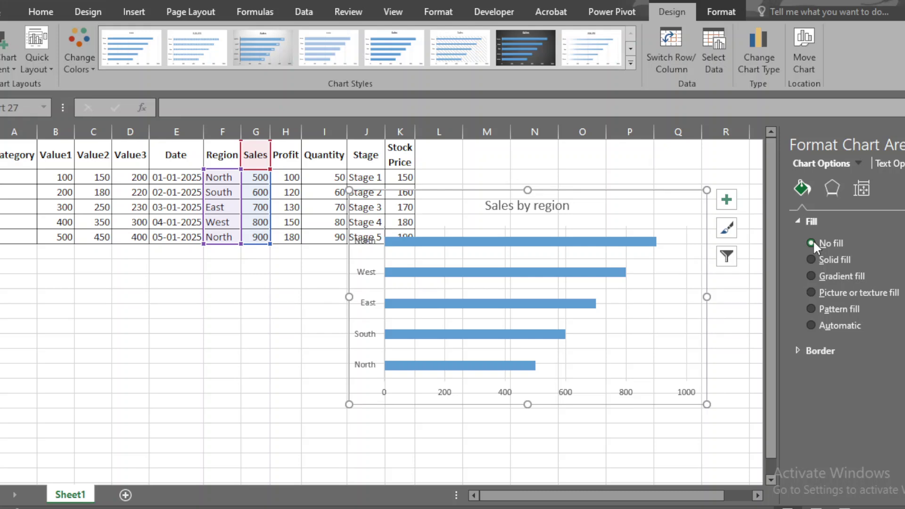
click(811, 259)
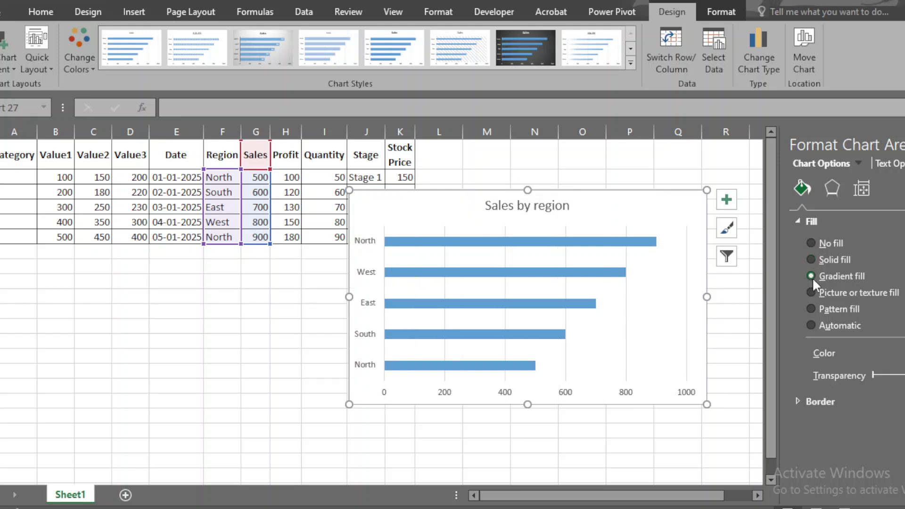
click(813, 277)
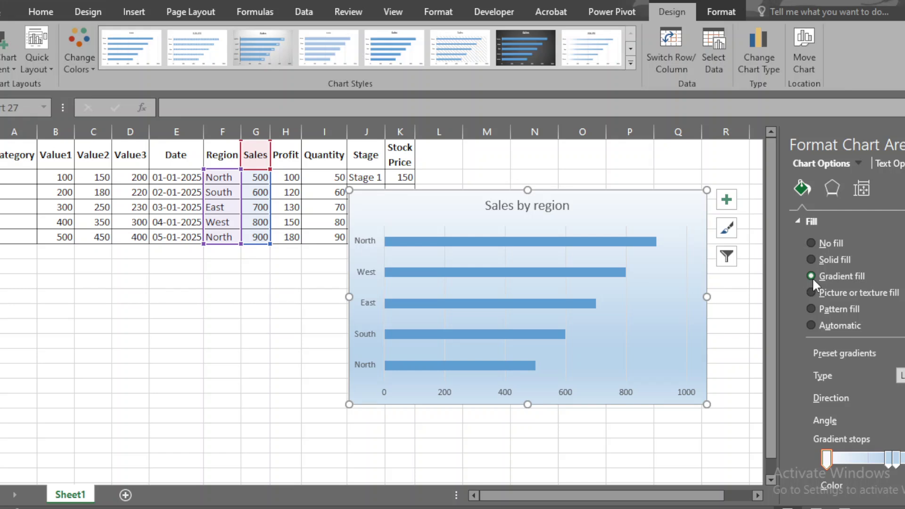
- Look at the available chart styles and delete the bar chart from the sheet
click(630, 58)
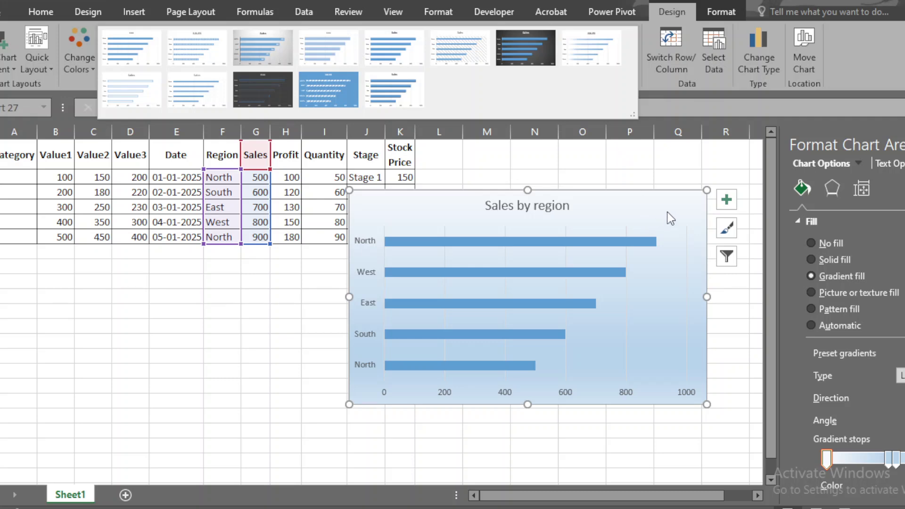
click(668, 212)
key(Delete)
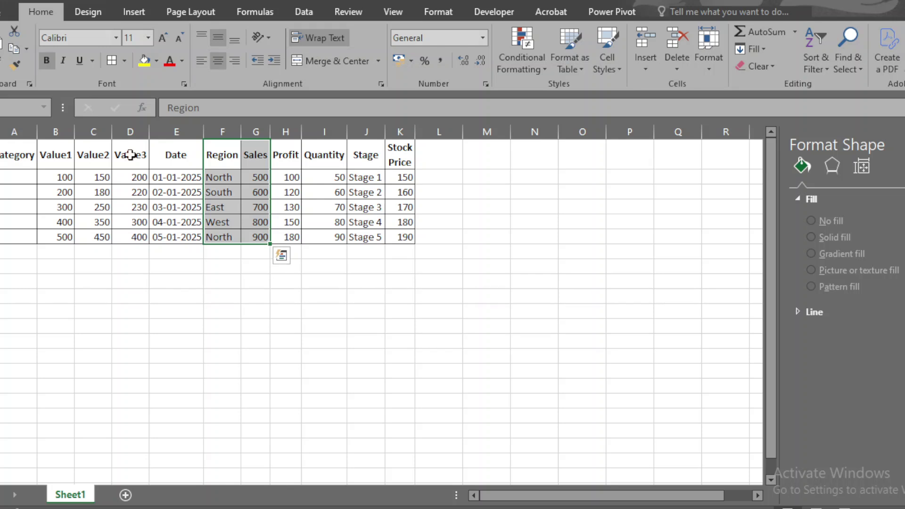
- Insert a 2-D pie chart from the Region and Sales columns, including their headers
click(23, 163)
drag(23, 163, 69, 239)
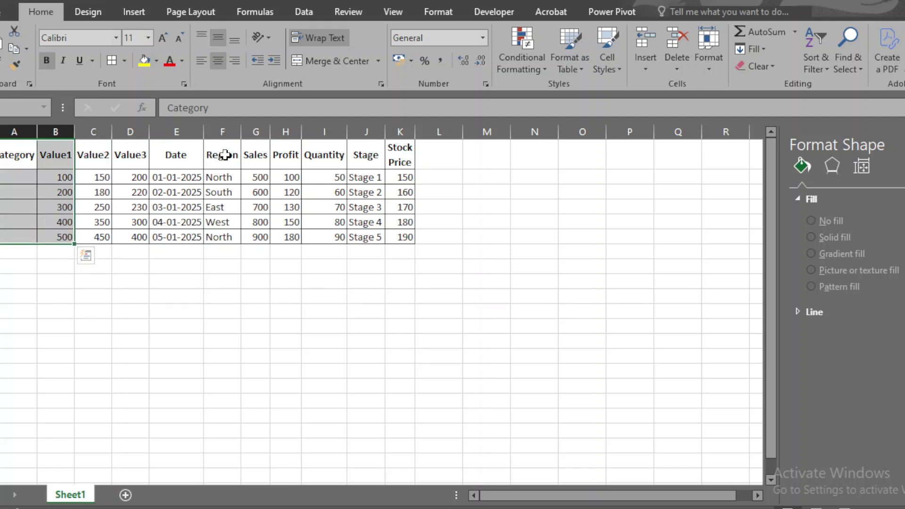
click(233, 168)
drag(234, 171, 263, 236)
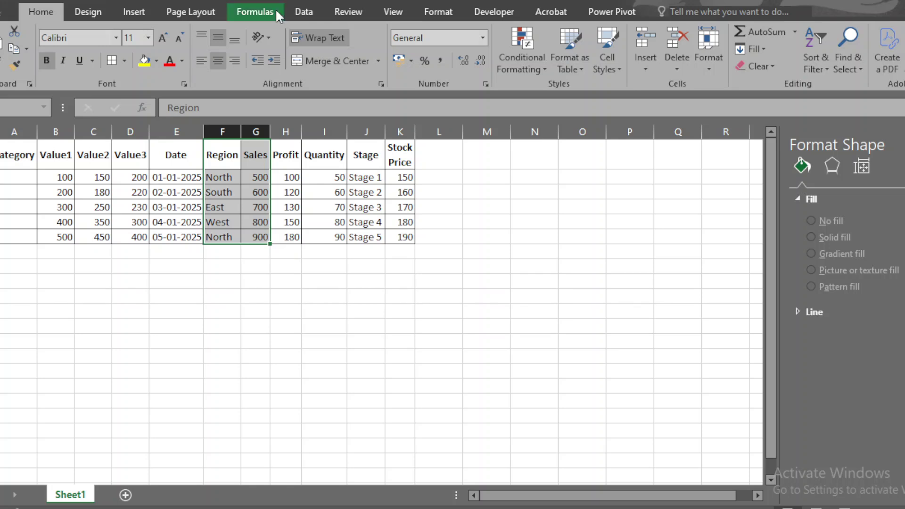
click(138, 12)
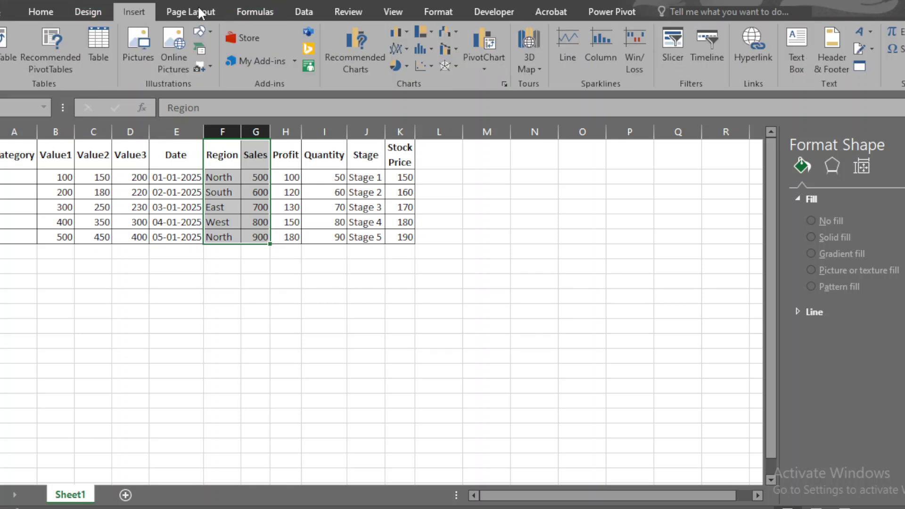
click(398, 62)
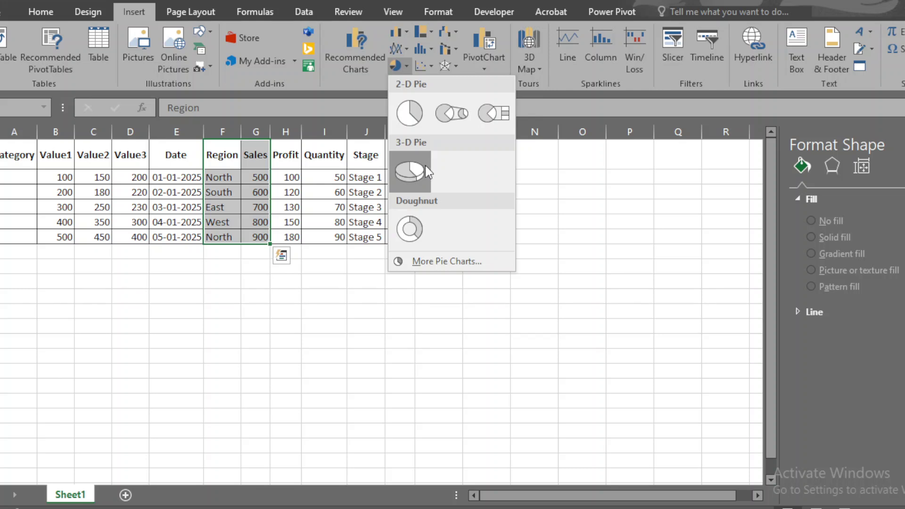
click(419, 113)
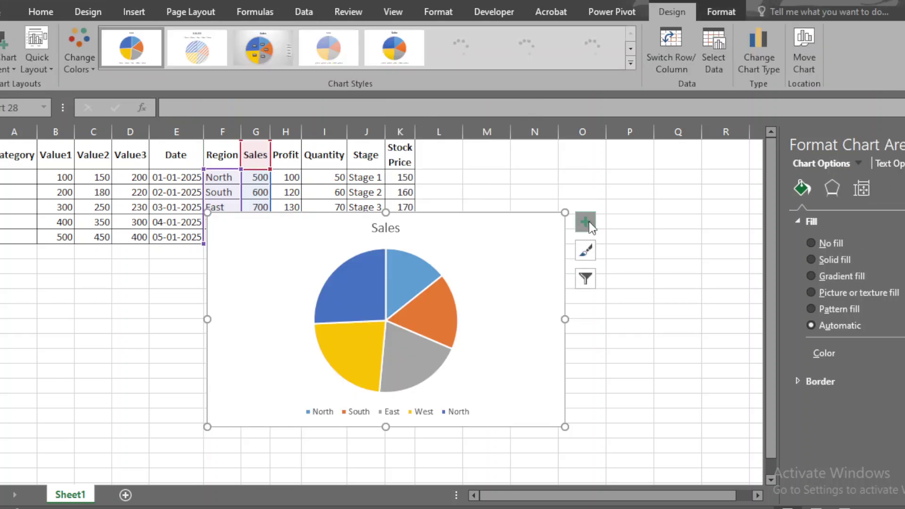
- Add data labels to the pie chart and filter out its first North category
click(587, 222)
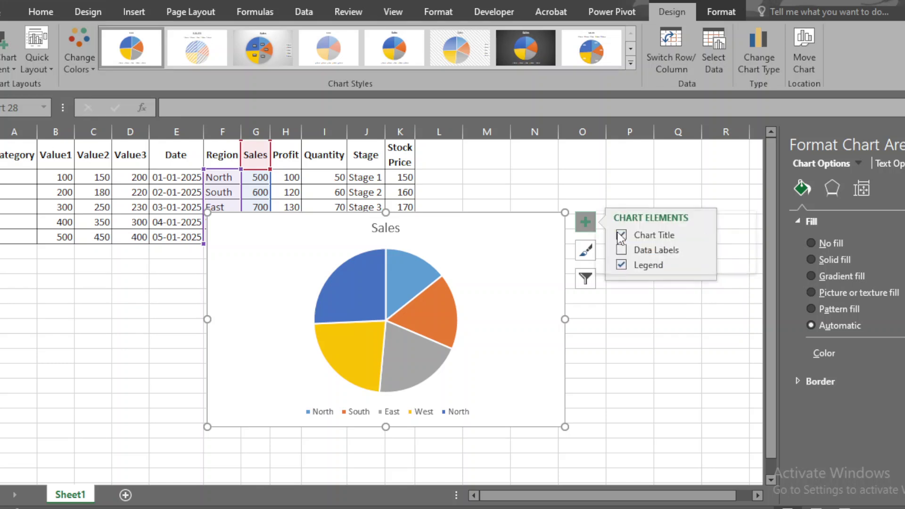
click(622, 249)
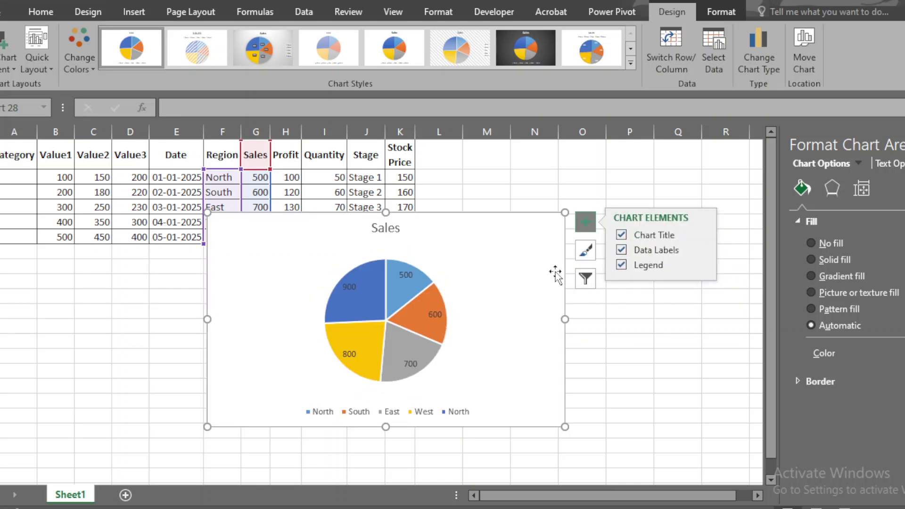
click(590, 255)
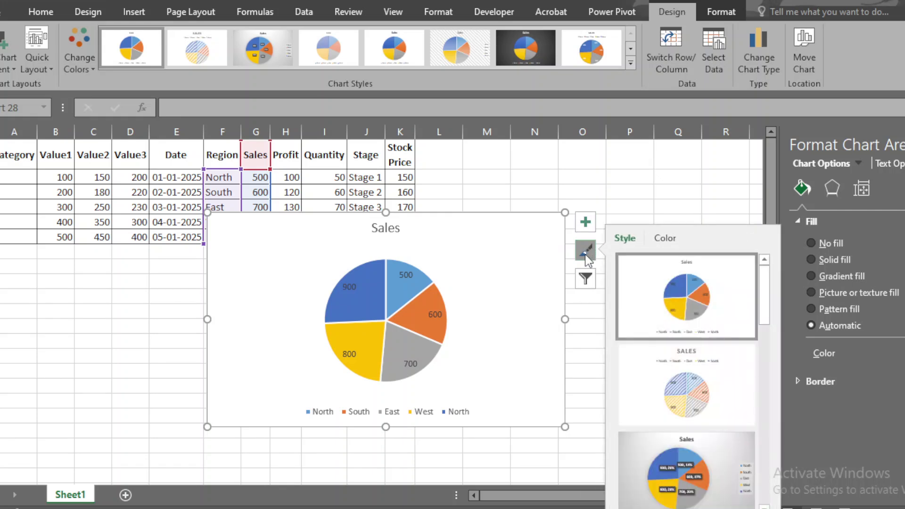
click(587, 285)
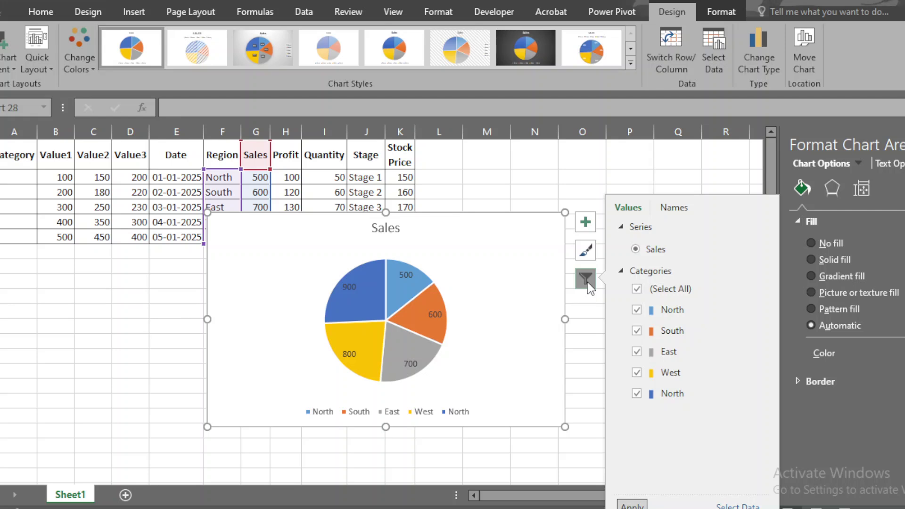
click(637, 310)
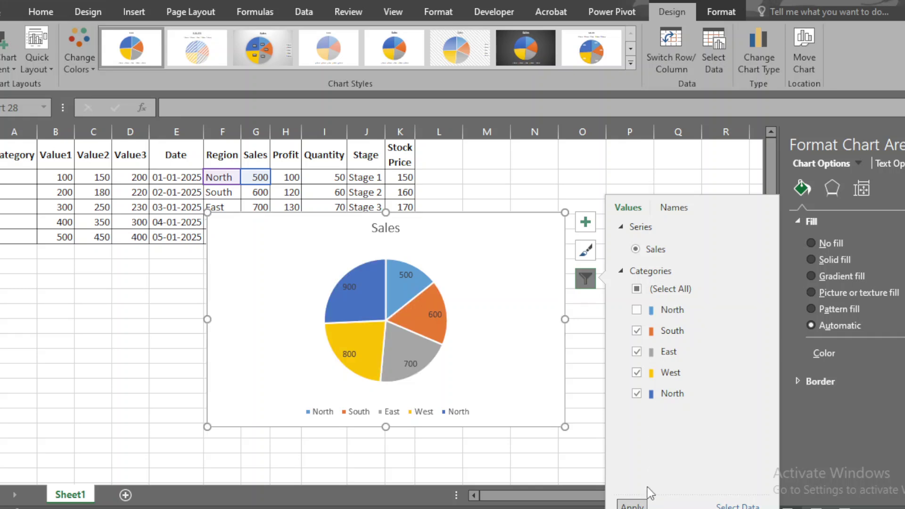
click(633, 505)
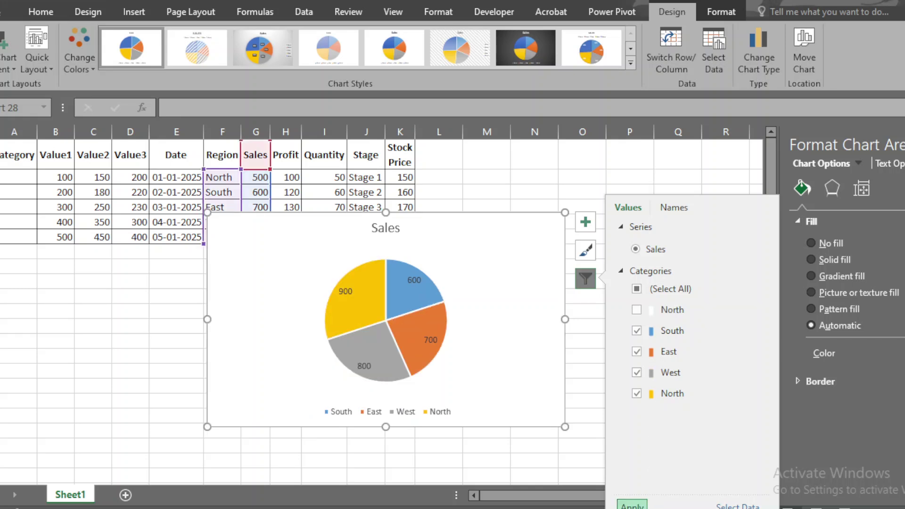
- Filter the last North category out of the pie chart, and shift the chart slightly on the sheet
click(637, 393)
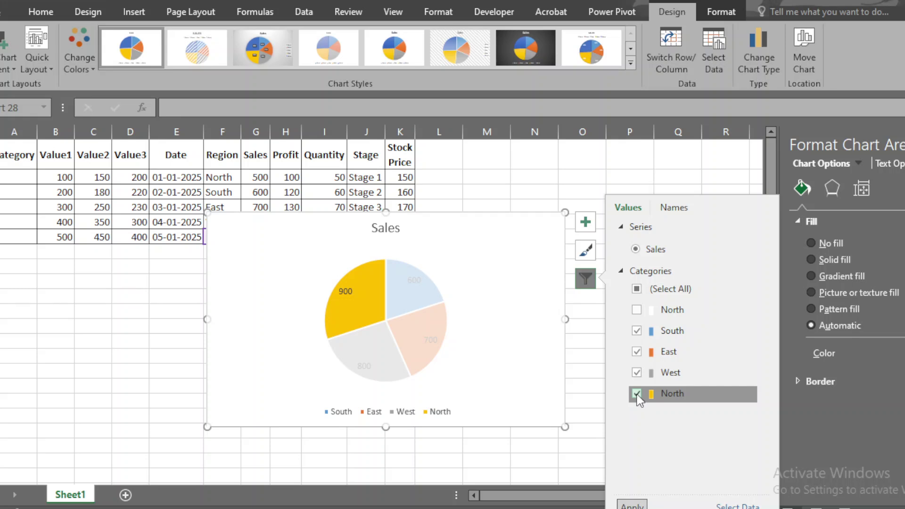
click(632, 506)
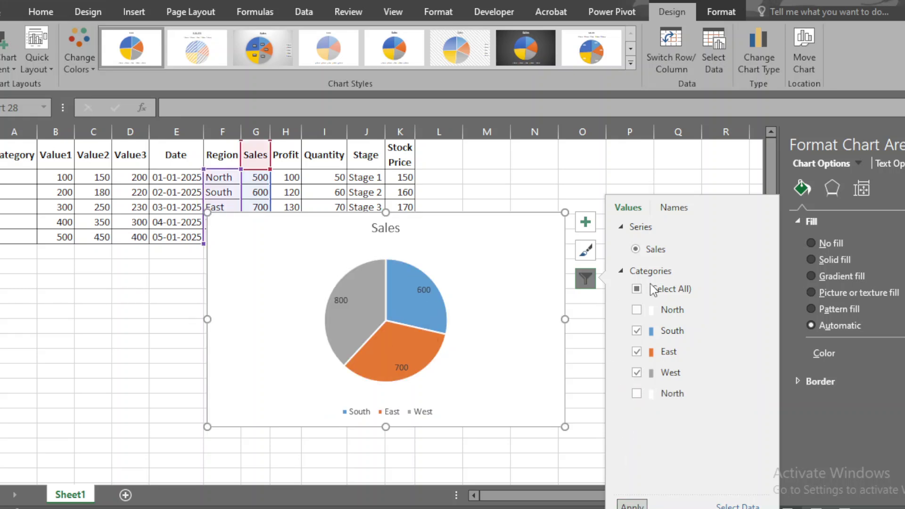
mouse_move(516, 236)
mouse_down()
mouse_move(529, 245)
mouse_move(517, 225)
mouse_move(519, 234)
mouse_up()
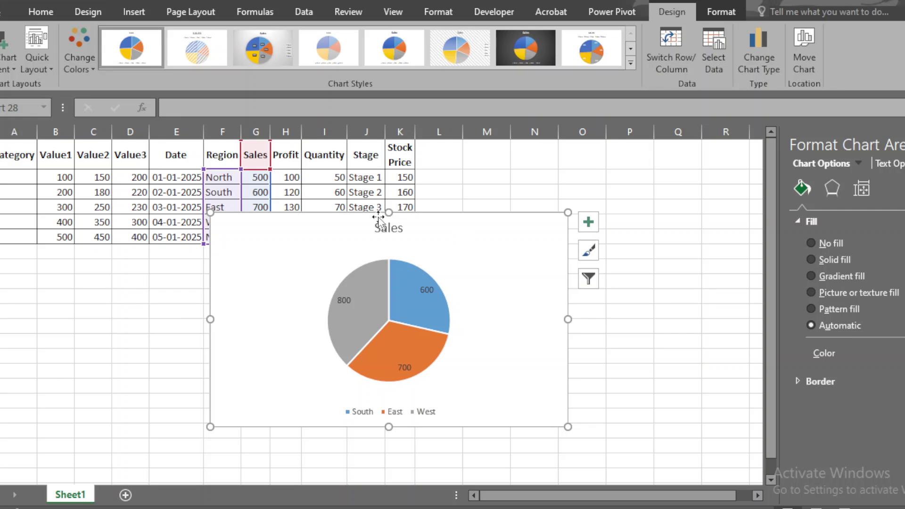
- Convert the selected Sales pie chart into a doughnut chart
click(135, 12)
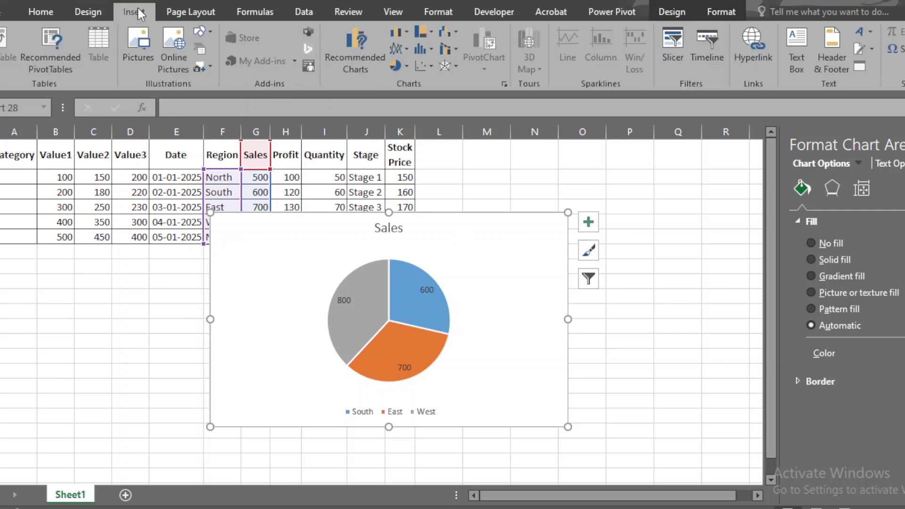
click(408, 65)
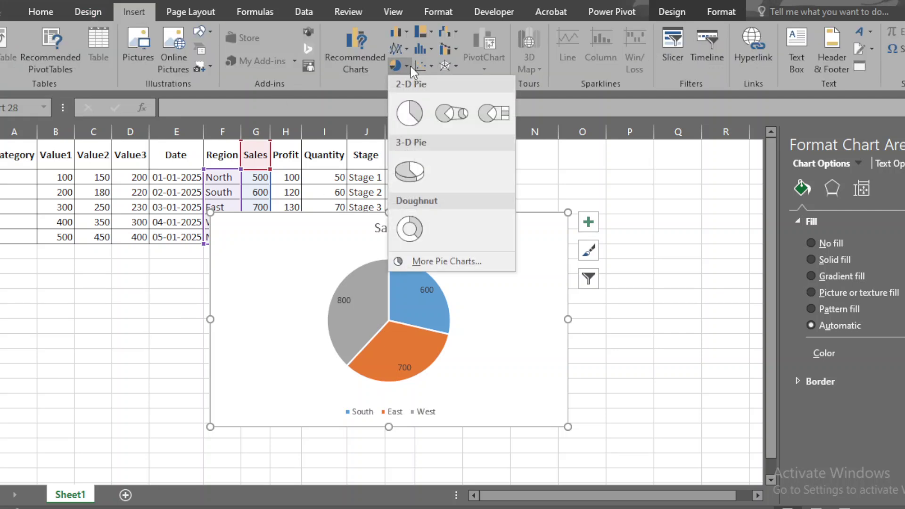
click(417, 225)
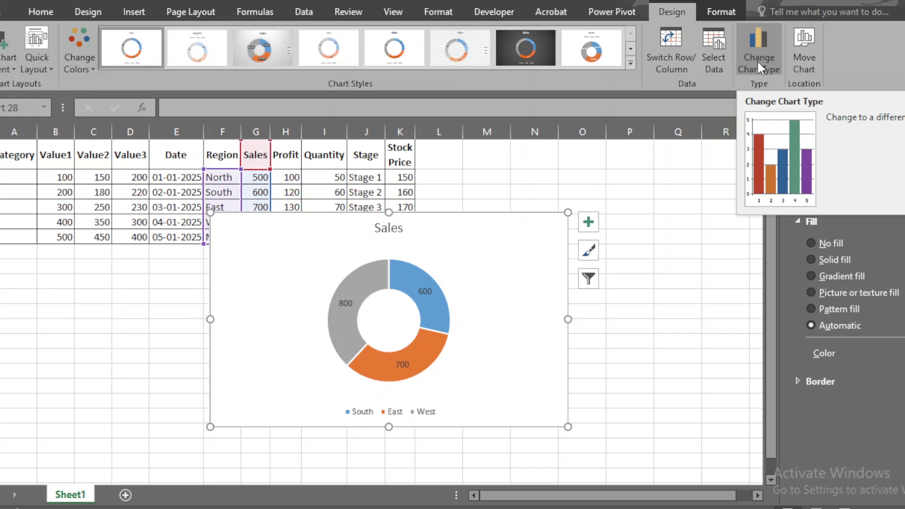
- Examine previews of the radar, surface, scatter, histogram, stock and area types for the doughnut chart, and leave its type as is
click(765, 65)
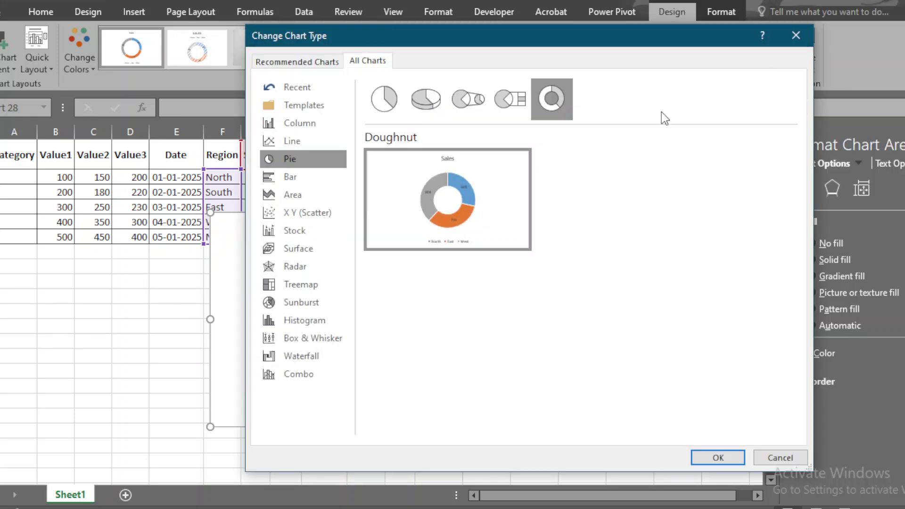
click(316, 260)
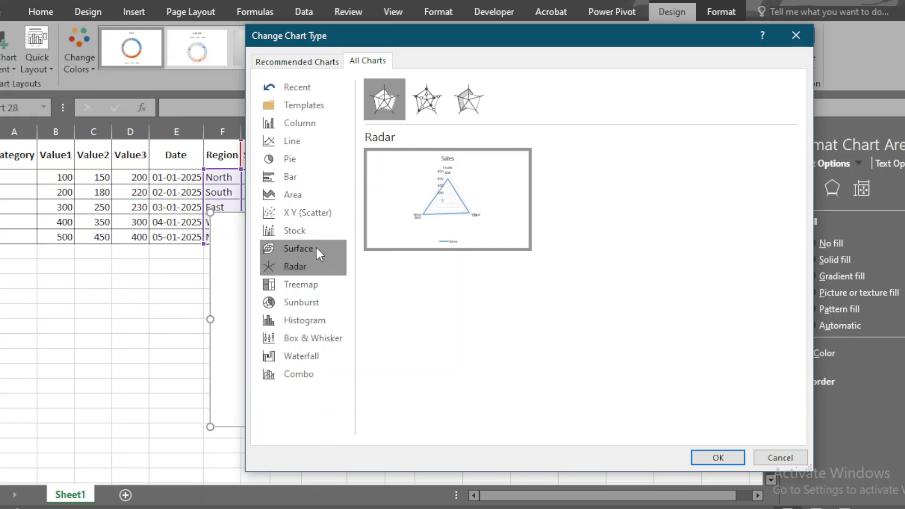
click(316, 246)
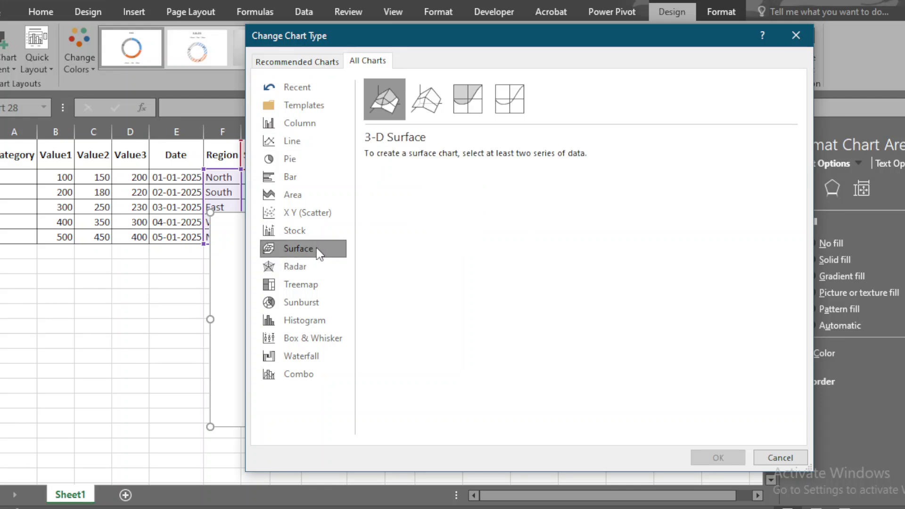
click(318, 218)
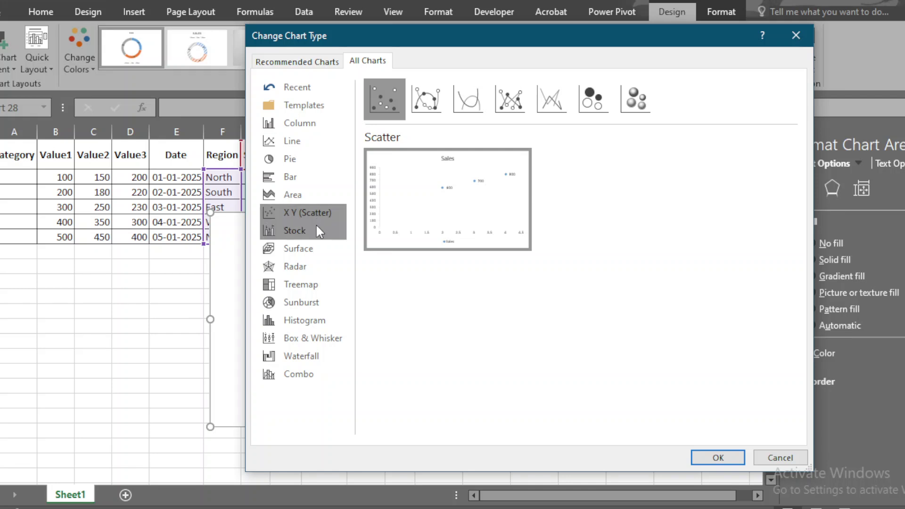
click(305, 323)
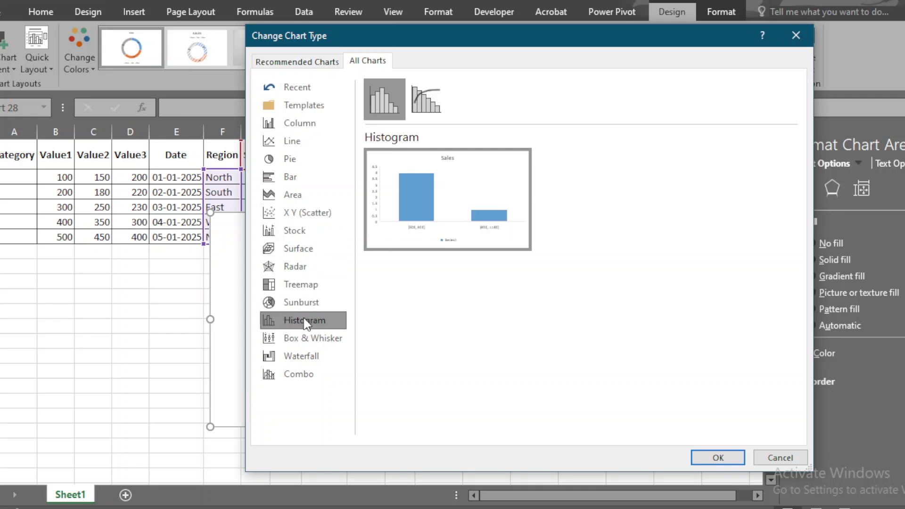
click(304, 233)
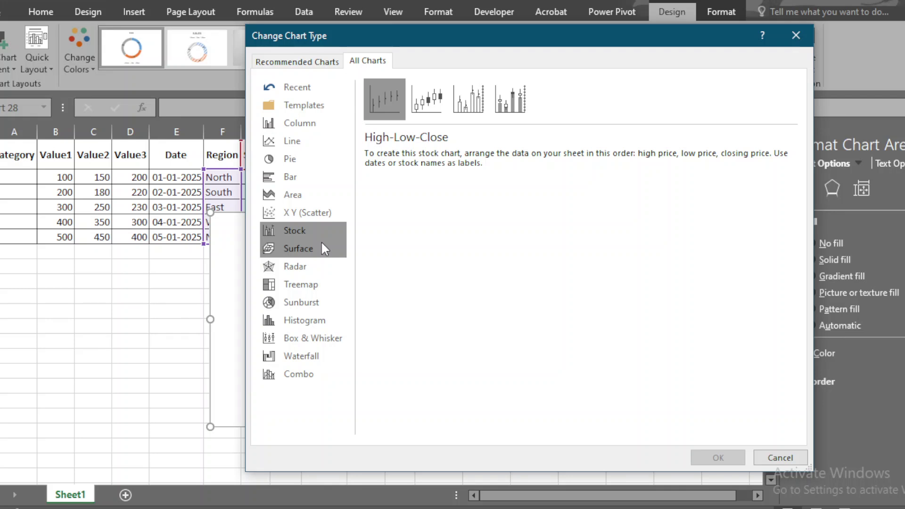
click(307, 195)
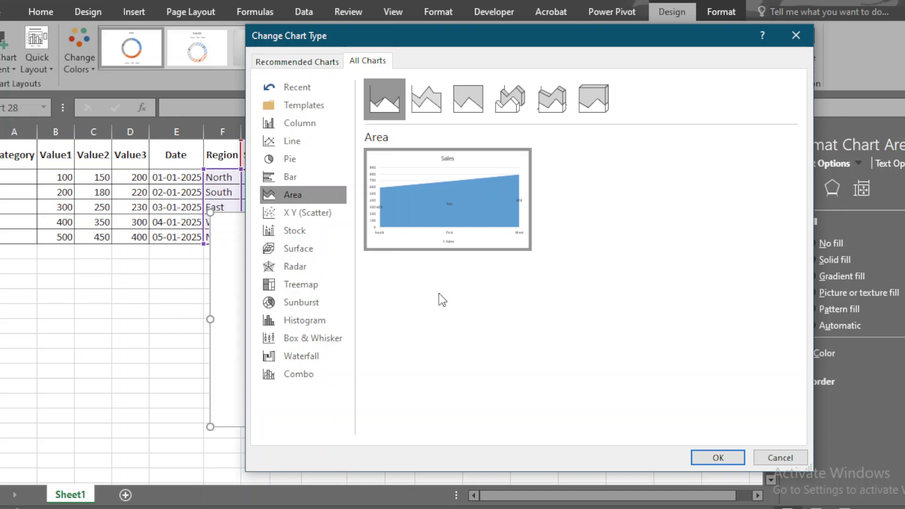
click(780, 458)
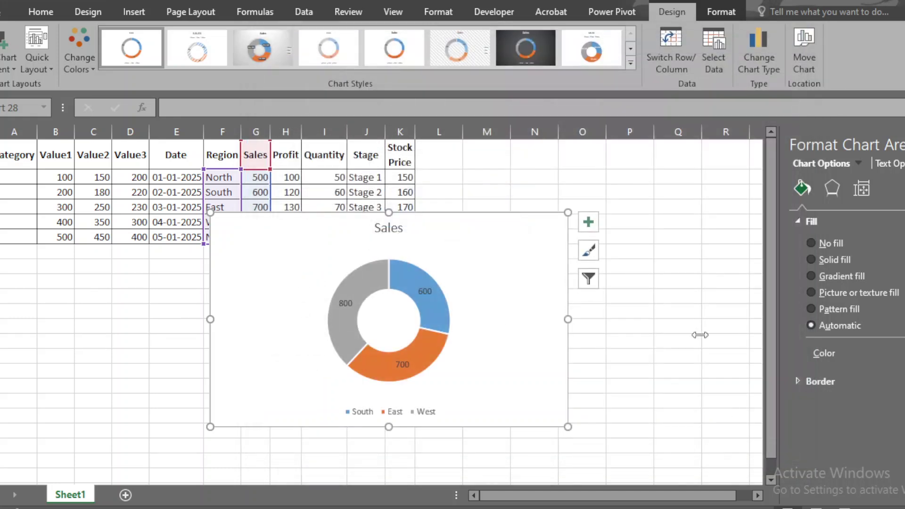
- Remove the doughnut chart from the sheet and deselect the Region and Sales data
drag(549, 219, 603, 210)
key(ctrl+z)
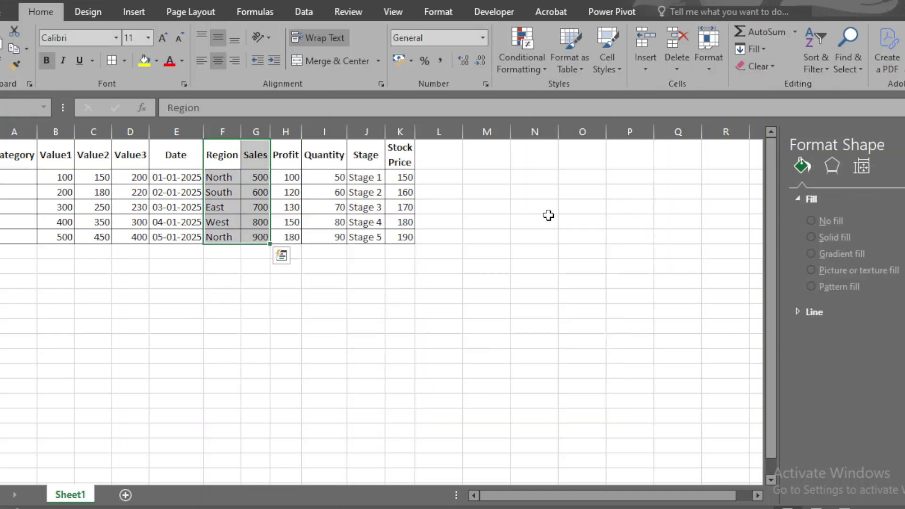
click(346, 227)
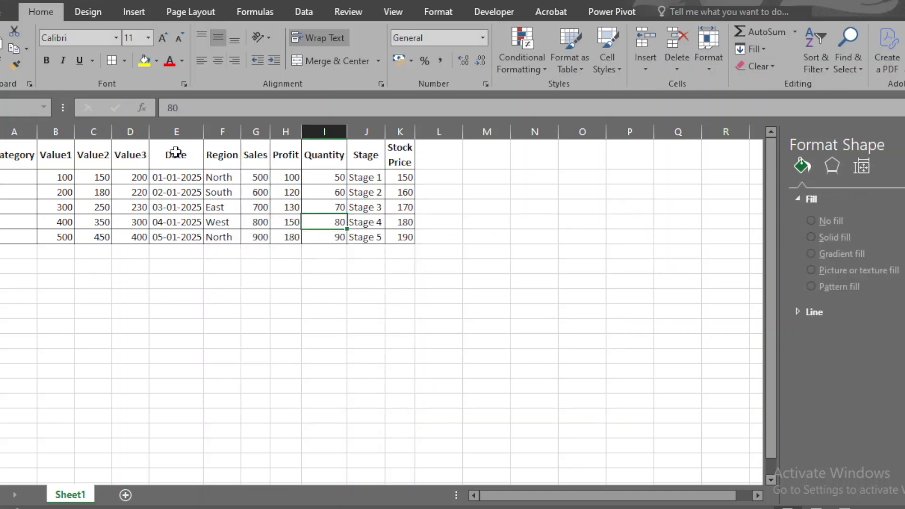
- Insert a 2-D stacked line chart from the Date, Region, Sales and Profit columns, including their headers
click(175, 152)
drag(176, 151, 286, 238)
click(134, 12)
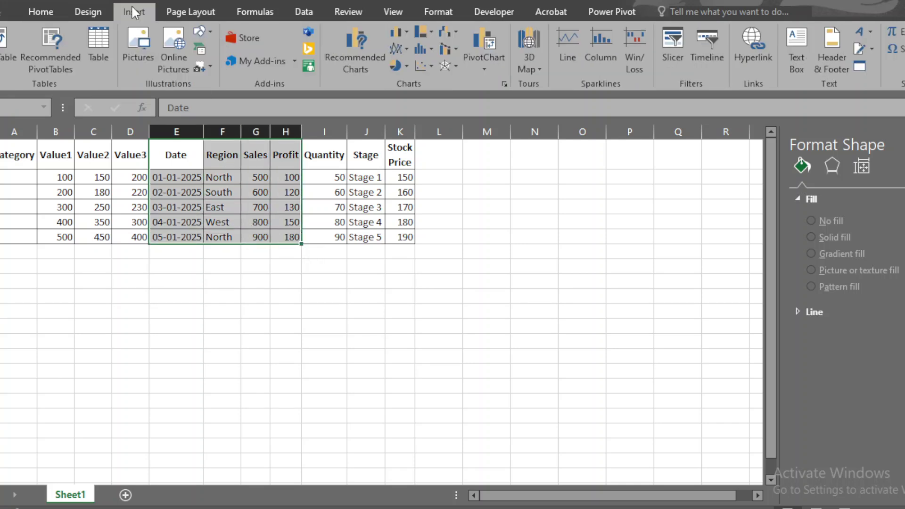
click(406, 49)
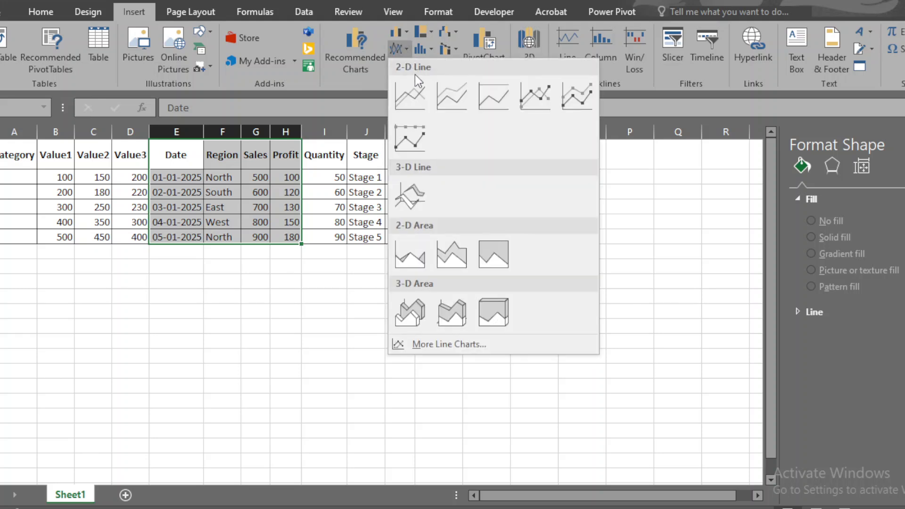
click(442, 100)
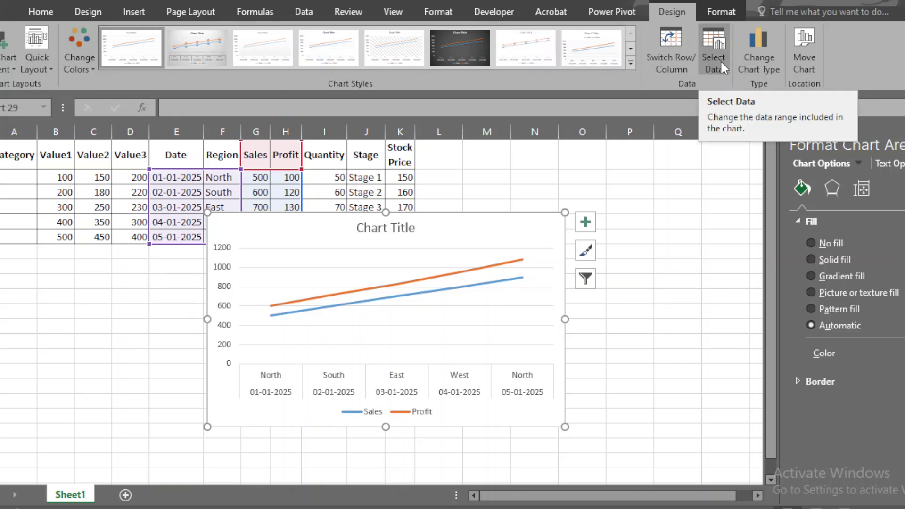
- Try excluding the 02-01-2025 South category and swapping rows and columns in the line chart's data source, and discard the changes
click(721, 62)
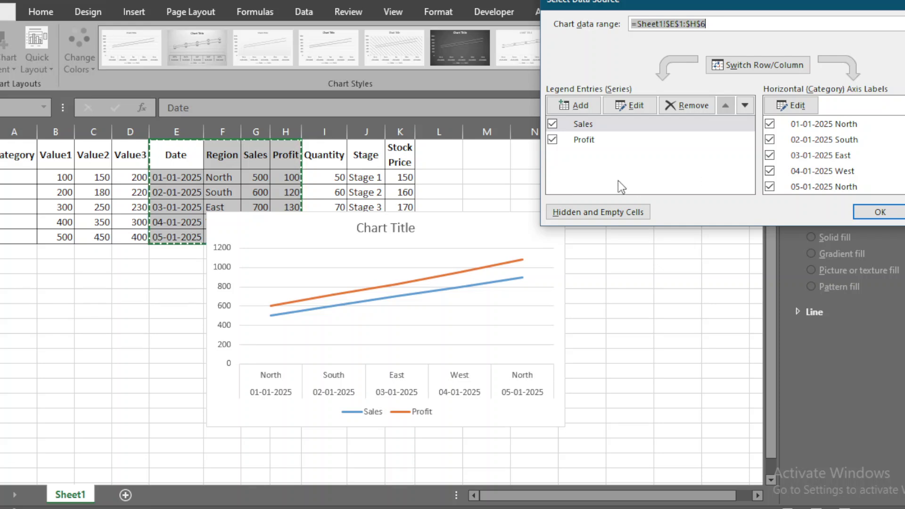
click(769, 124)
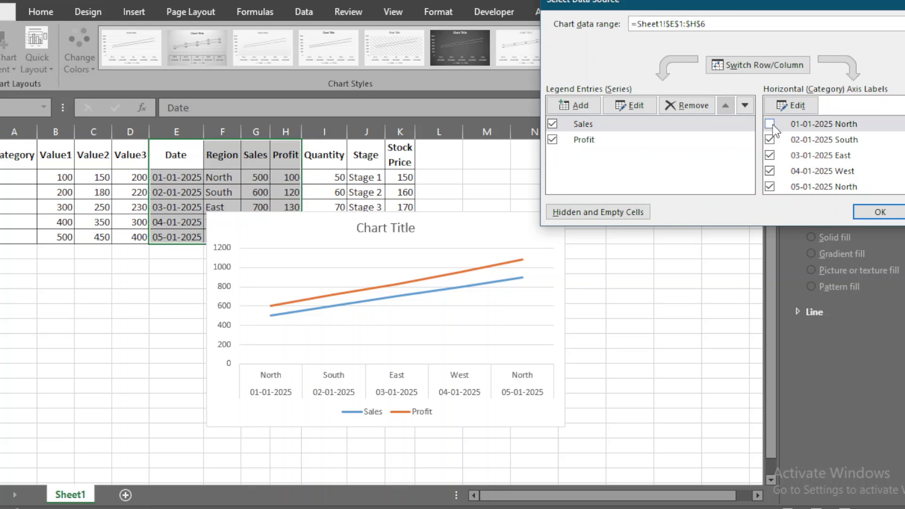
click(769, 125)
click(769, 140)
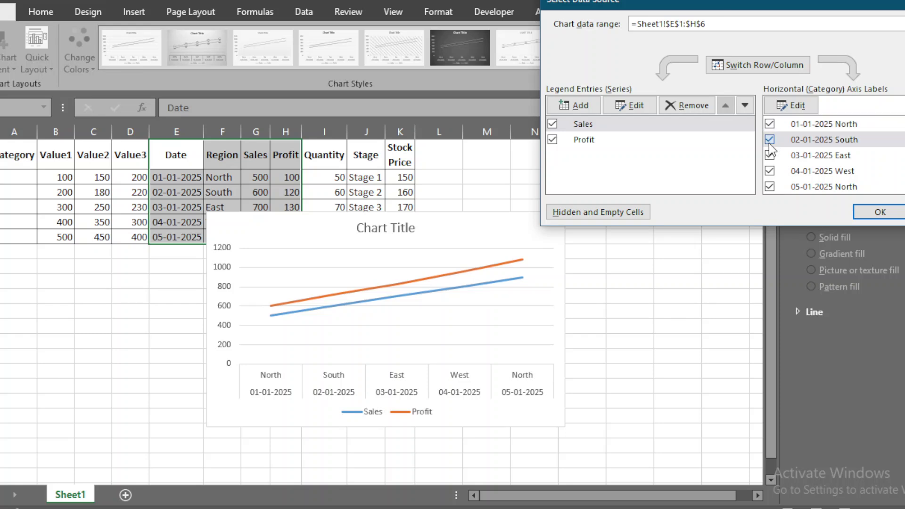
click(776, 68)
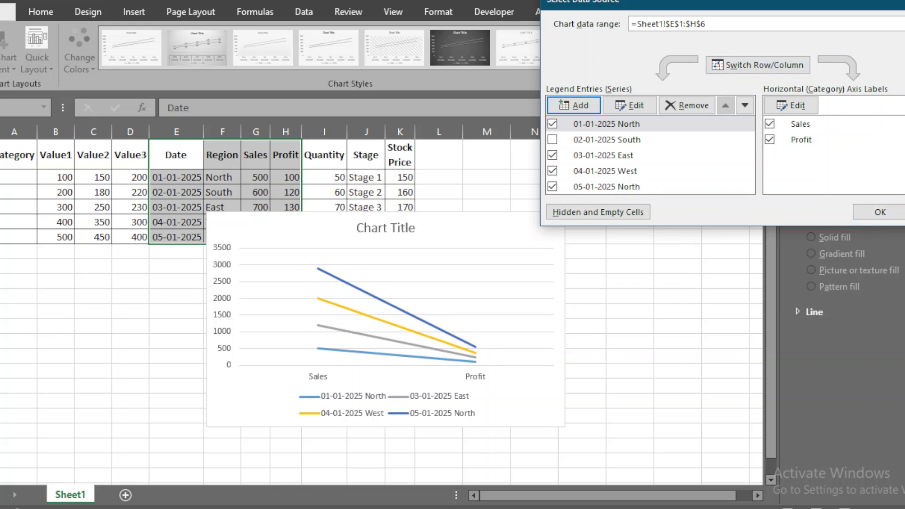
key(Escape)
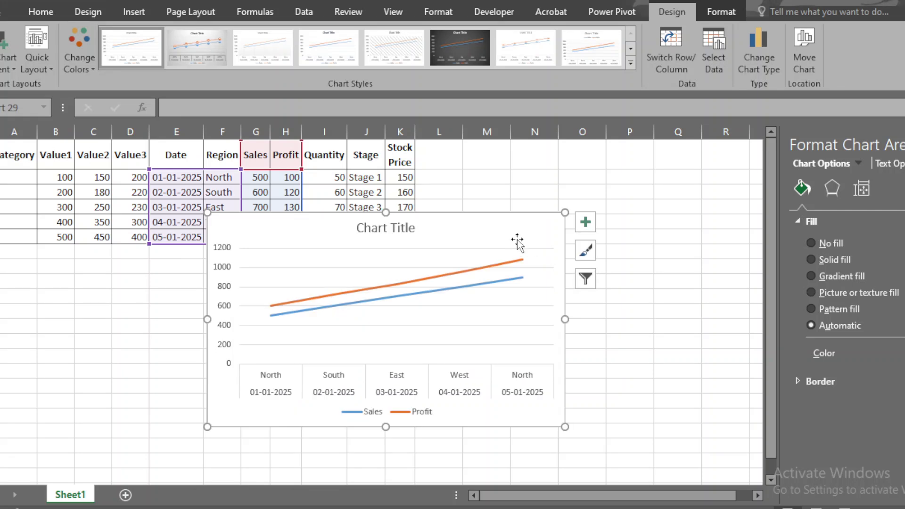
- Delete the line chart from the sheet and deselect its source data
key(Delete)
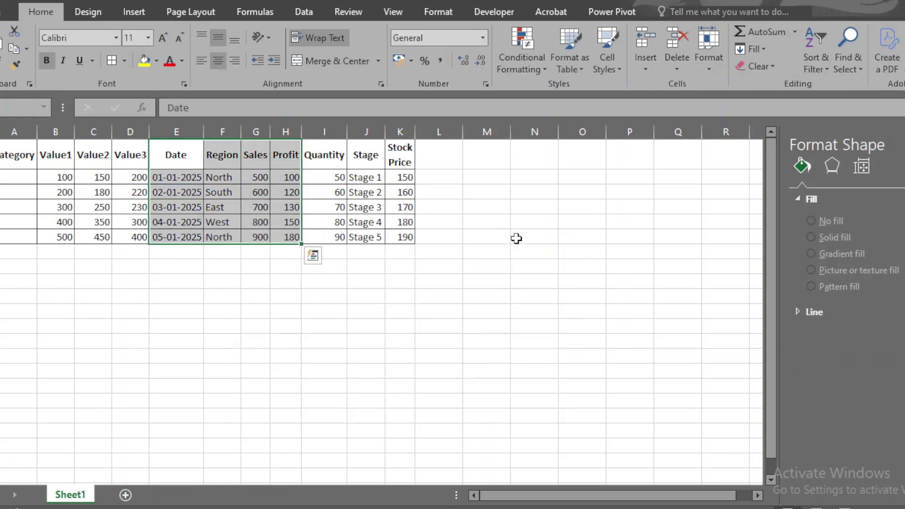
click(349, 207)
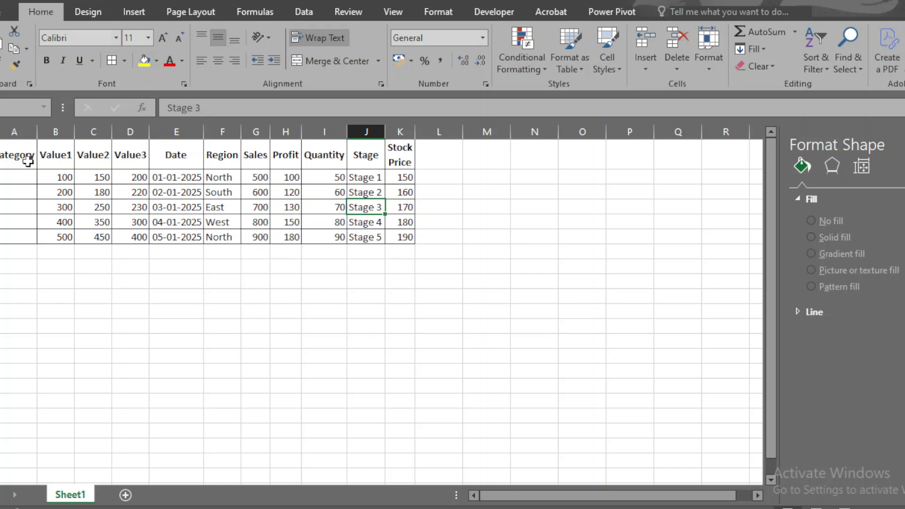
click(137, 13)
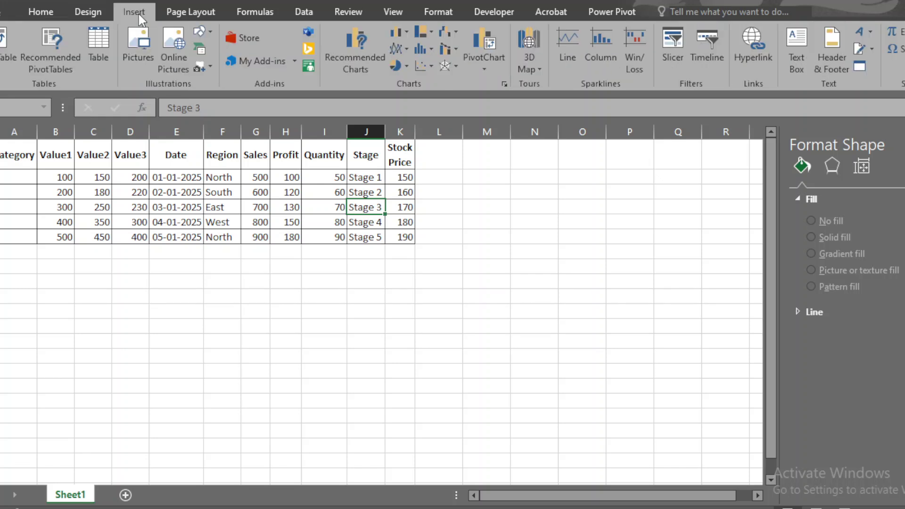